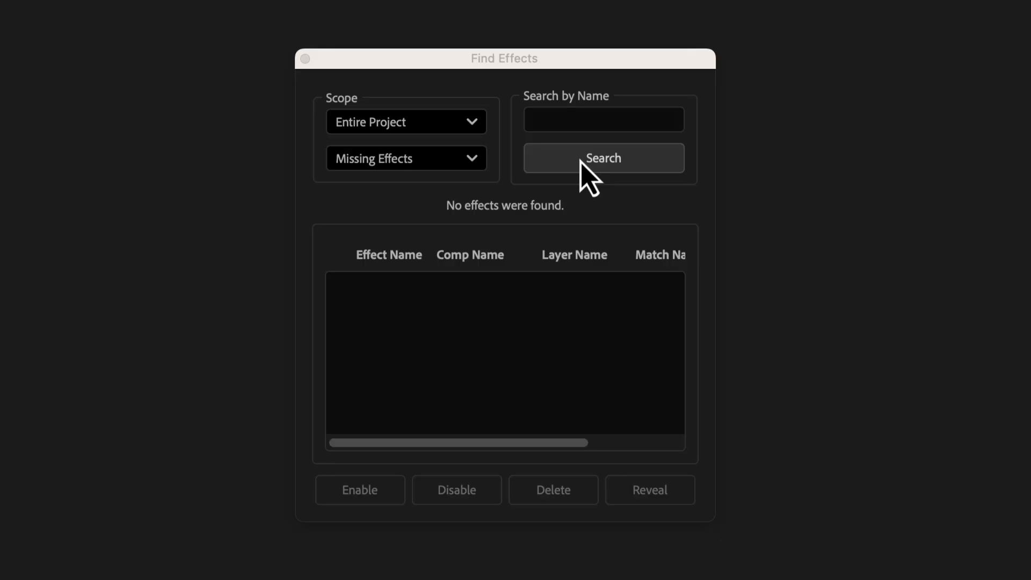
Step: Search all project effects, not just missing ones, for the name 'Fill'
{"action": "left_click", "coordinate": [604, 158]}
{"action": "left_click", "coordinate": [471, 158]}
{"action": "left_click", "coordinate": [353, 182]}
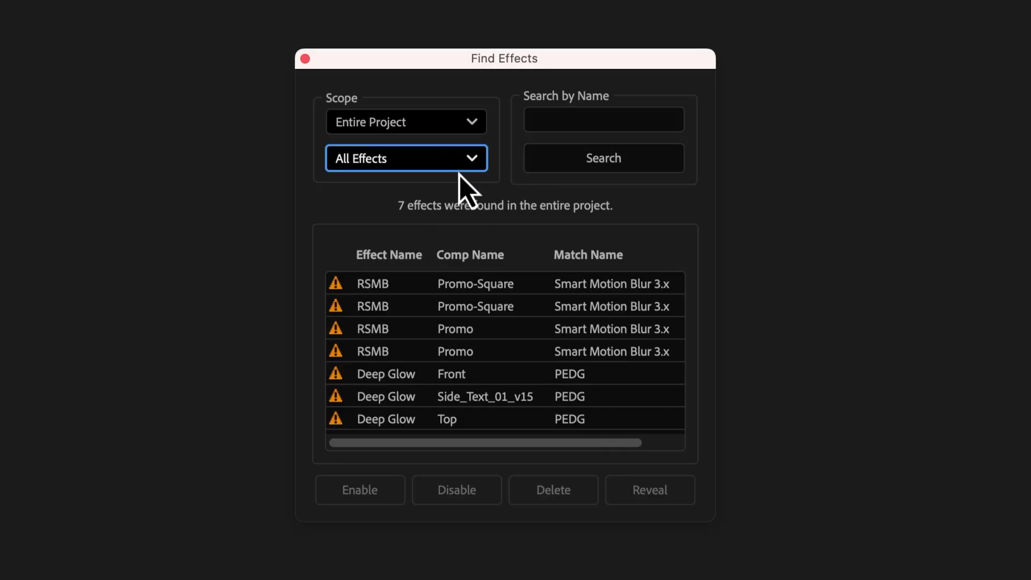
{"action": "left_click", "coordinate": [564, 121]}
{"action": "type", "text": "Fill"}
{"action": "key", "text": "Return"}
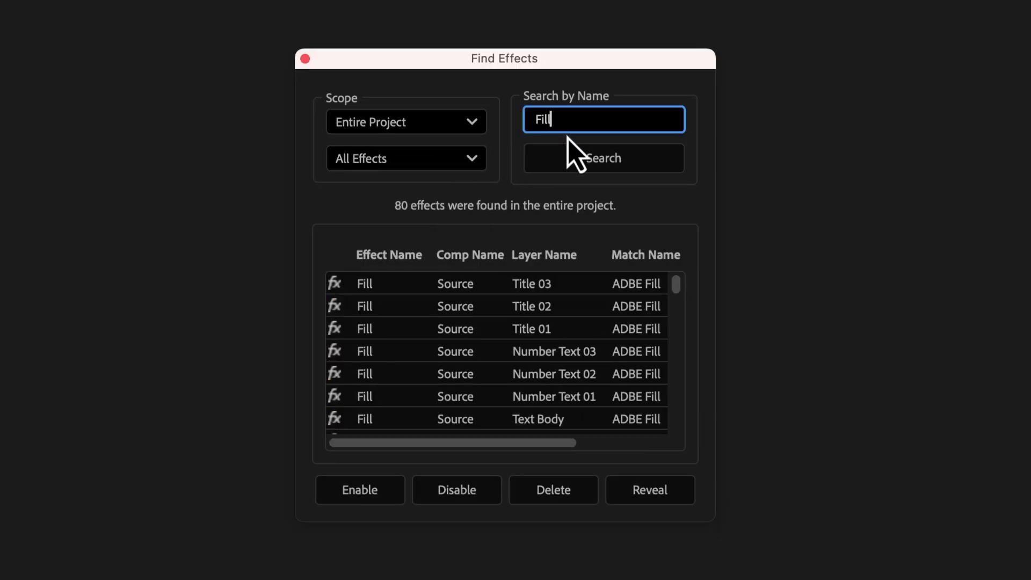
Step: Disable and re-enable the found Fill effects, then reveal Number Text 02's Fill effect
{"action": "left_click", "coordinate": [457, 490]}
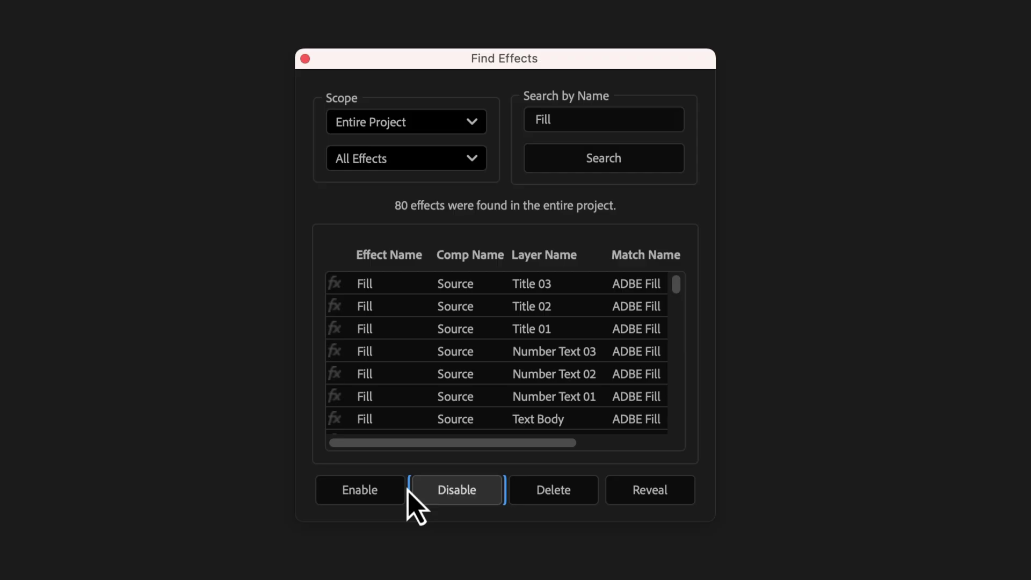
{"action": "left_click", "coordinate": [378, 490]}
{"action": "left_click", "coordinate": [463, 420]}
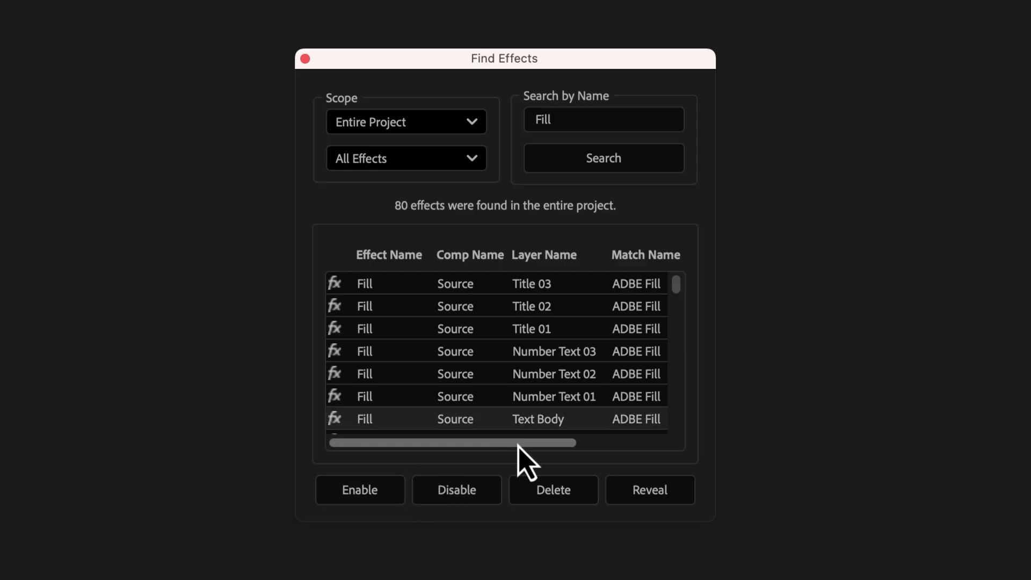
{"action": "left_click", "coordinate": [649, 489]}
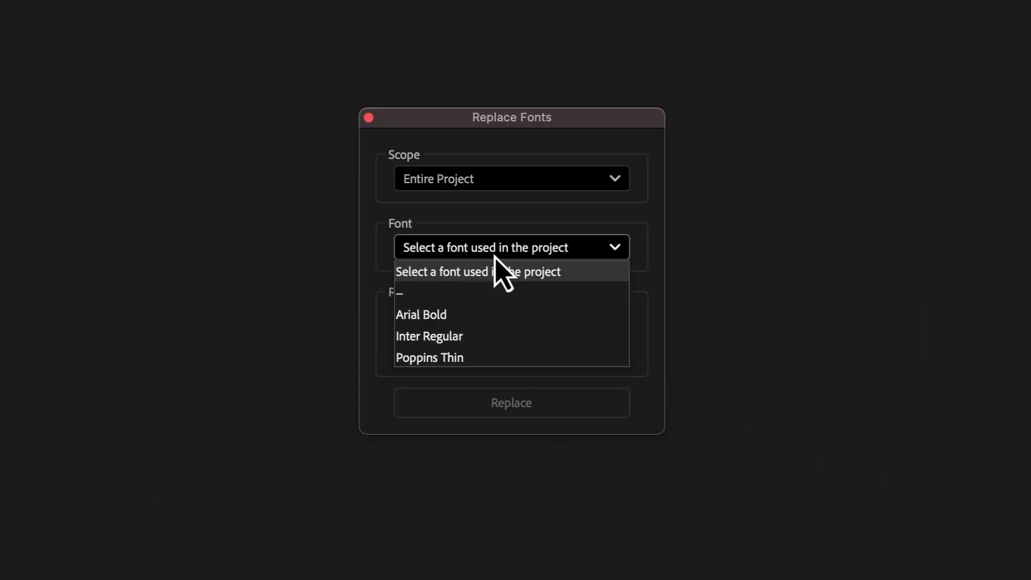
Step: Replace Inter Regular with Open Sans Bold across all 118 text layers in the project
{"action": "left_click", "coordinate": [483, 334]}
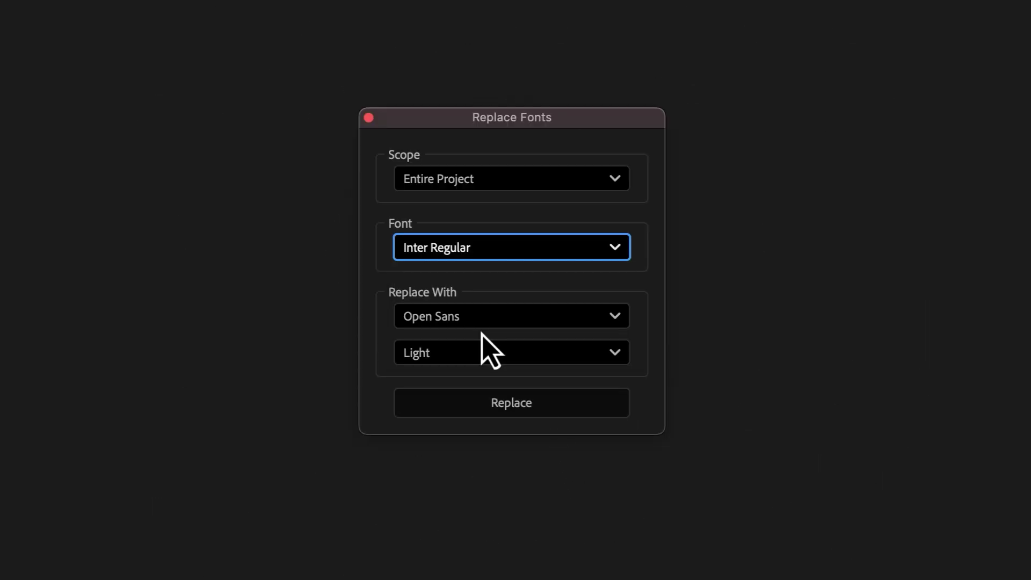
{"action": "left_click", "coordinate": [483, 353]}
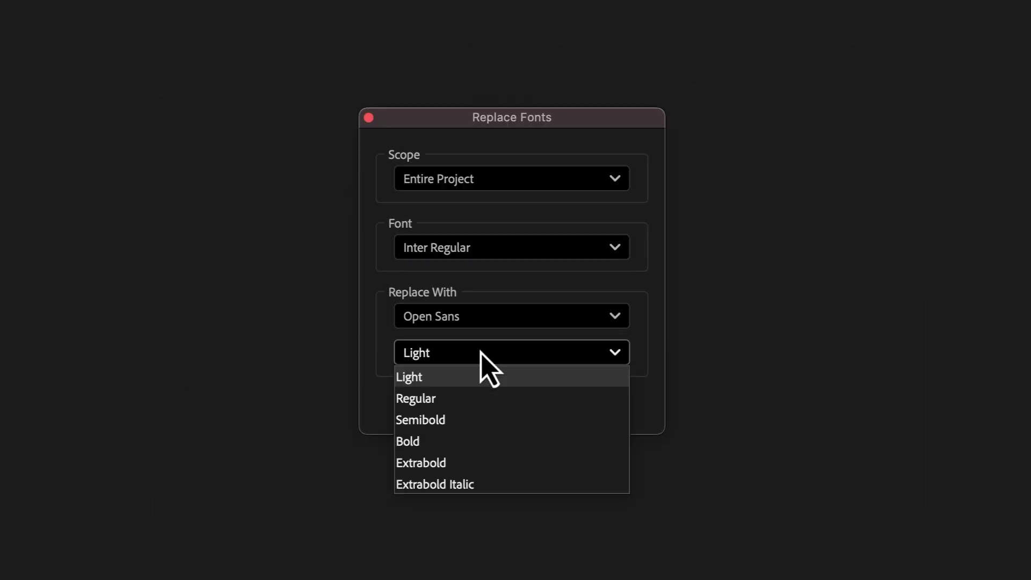
{"action": "left_click", "coordinate": [475, 441]}
{"action": "left_click", "coordinate": [487, 403]}
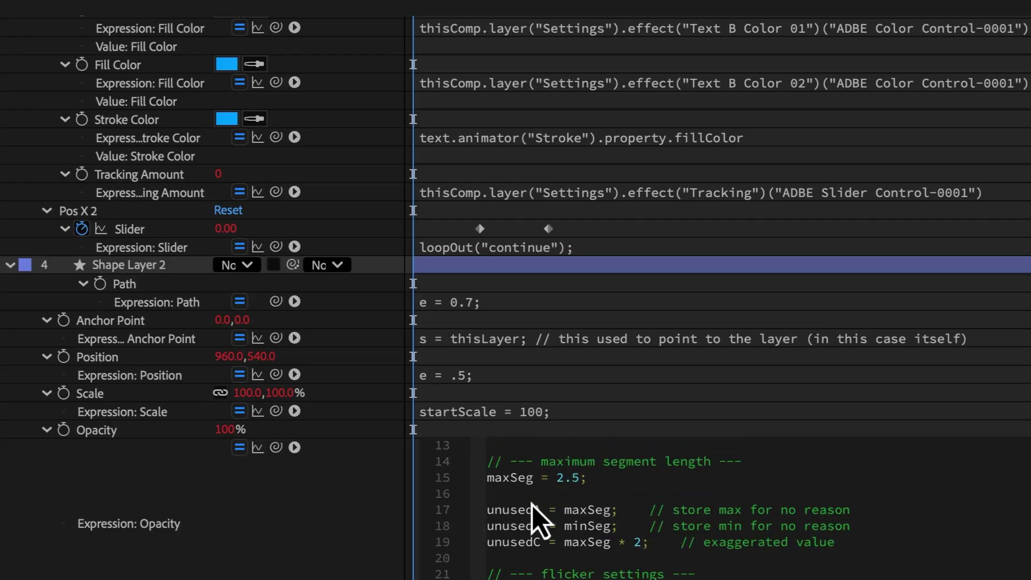
{"action": "scroll", "coordinate": [536, 516], "scroll_direction": "down", "scroll_amount": 3}
{"action": "scroll", "coordinate": [536, 516], "scroll_direction": "down", "scroll_amount": 5}
{"action": "scroll", "coordinate": [536, 515], "scroll_direction": "down", "scroll_amount": 5}
{"action": "scroll", "coordinate": [536, 516], "scroll_direction": "down", "scroll_amount": 5}
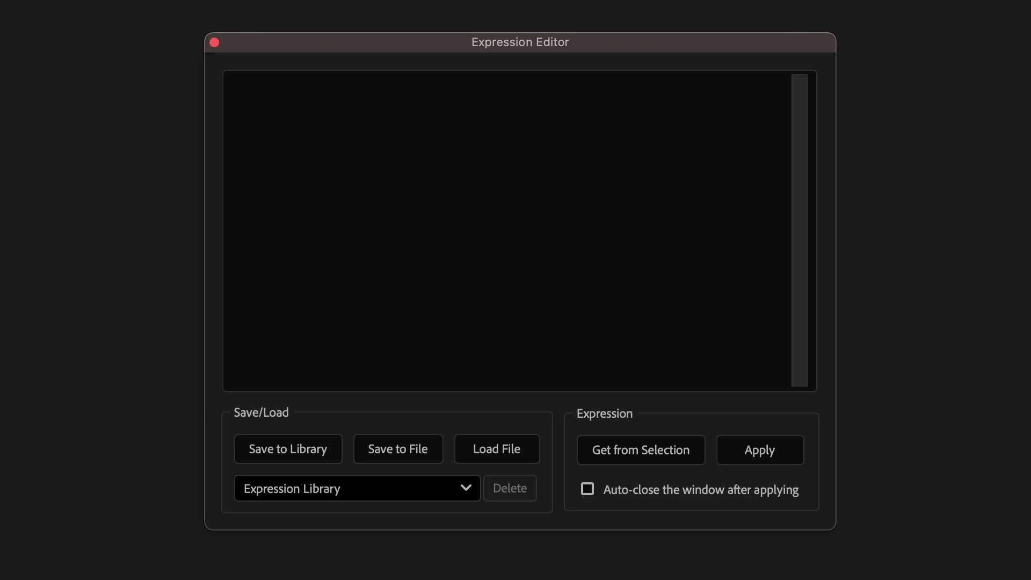
Step: Load the selected layer's Position expression and save it as library preset 'Bounce Back'
{"action": "left_click", "coordinate": [639, 463]}
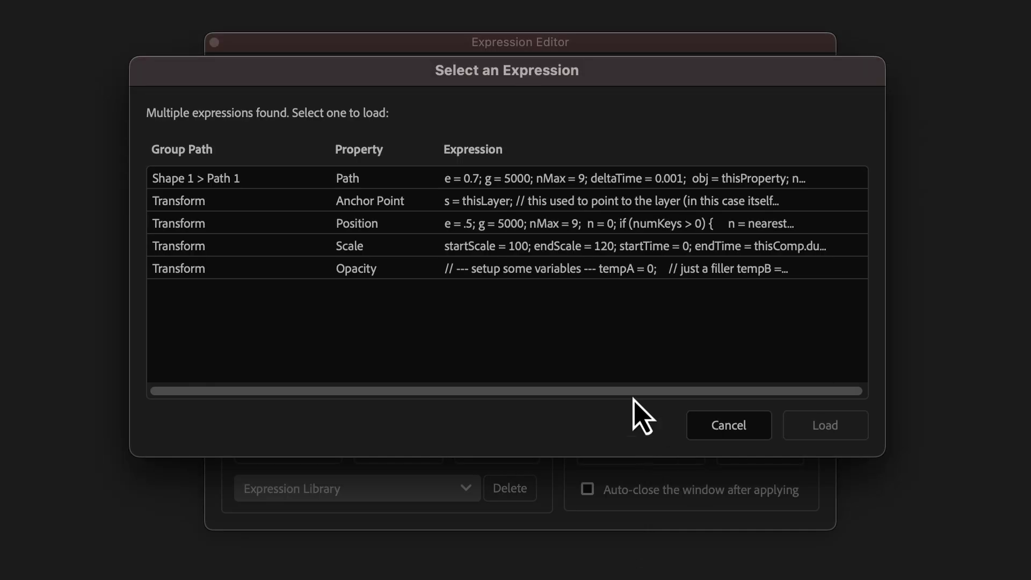
{"action": "double_click", "coordinate": [581, 232]}
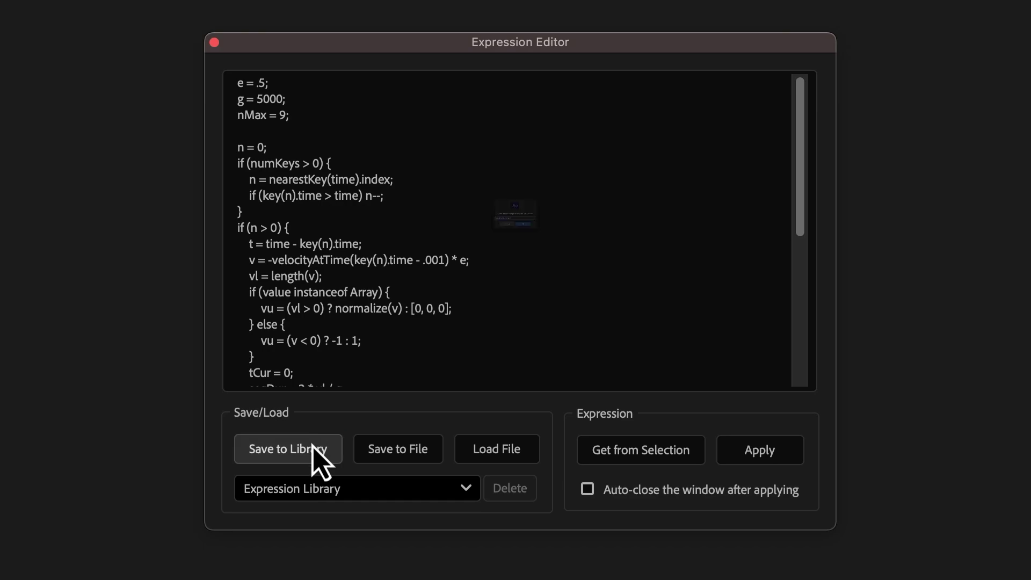
{"action": "left_click", "coordinate": [289, 448]}
{"action": "type", "text": "Bounce Back"}
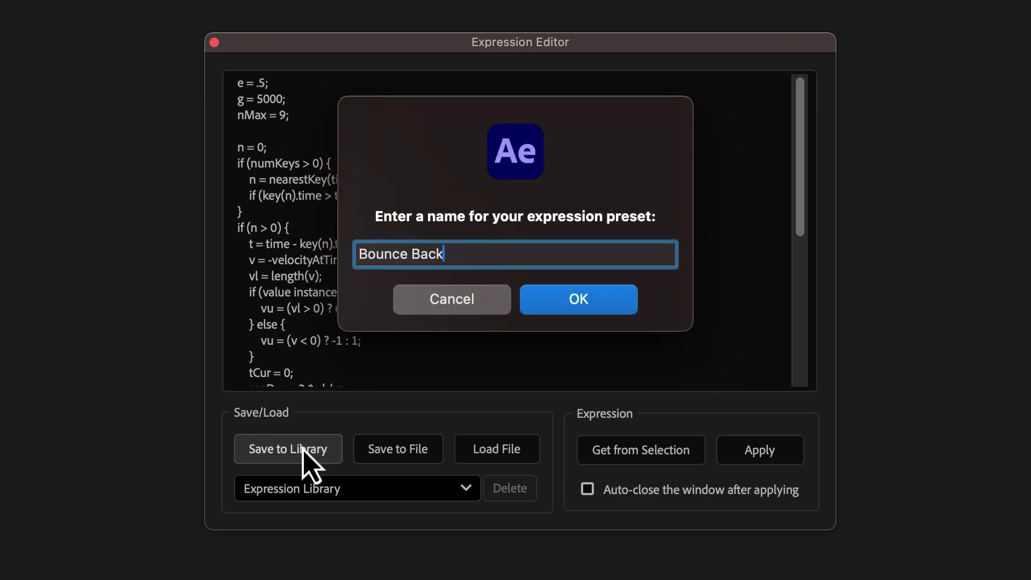
{"action": "key", "text": "Return"}
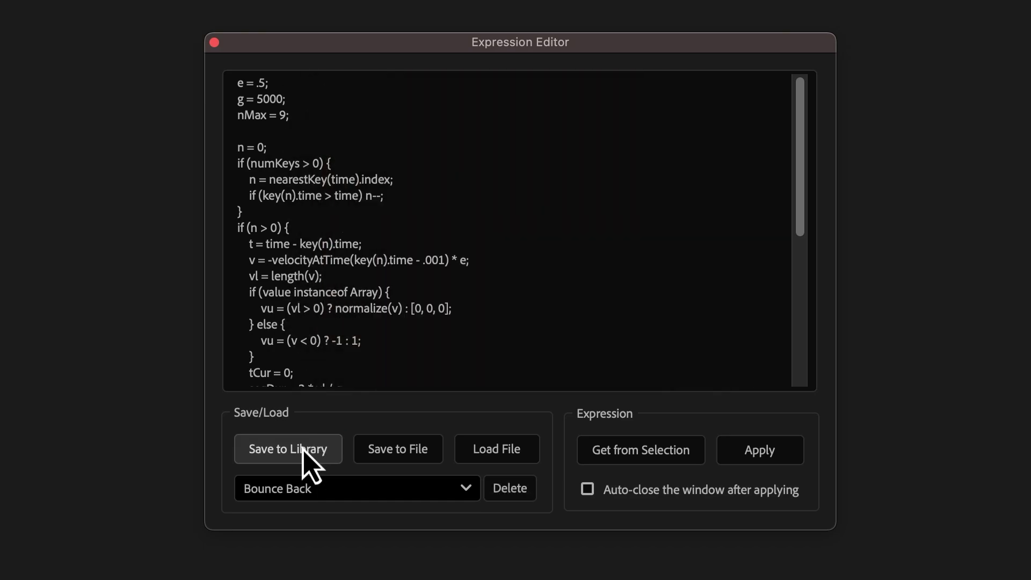
{"action": "left_click", "coordinate": [334, 488]}
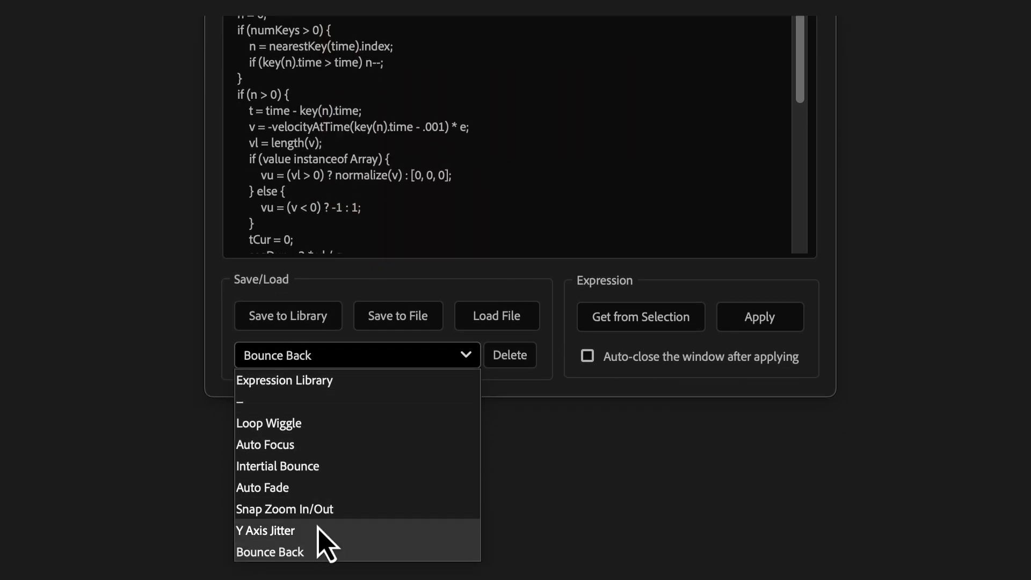